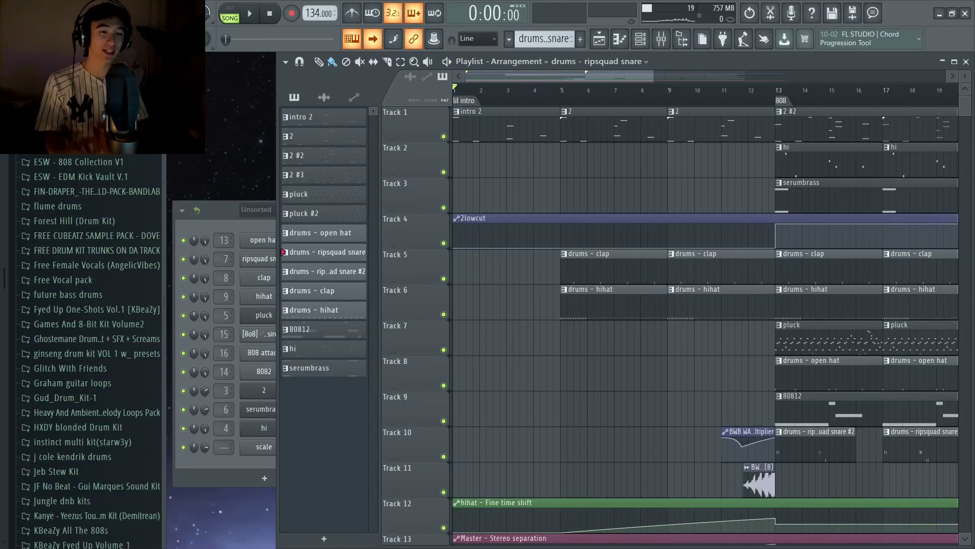
# Step: Open channel 2's Serum synth and browse the shinju serum bank vol. 2 presets
pyautogui.click(236, 214)
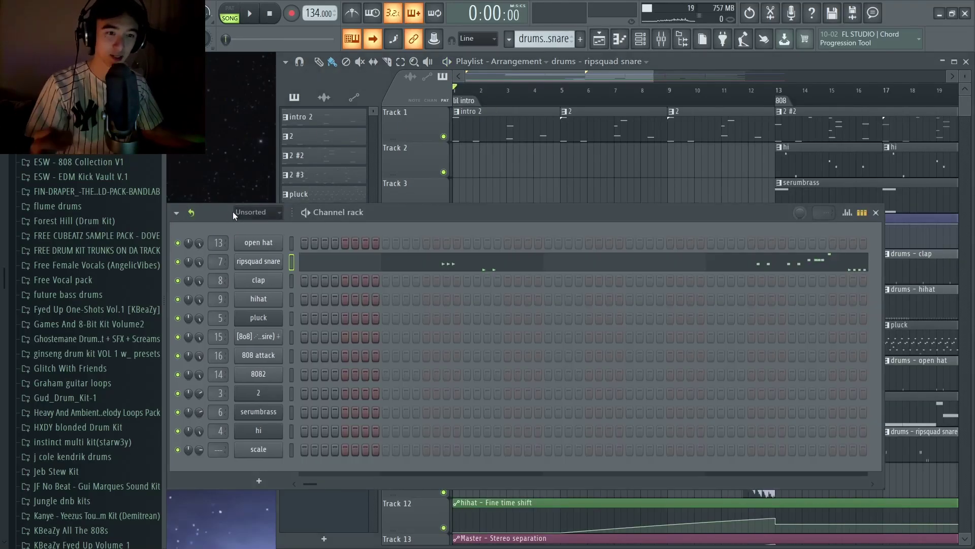
pyautogui.click(247, 210)
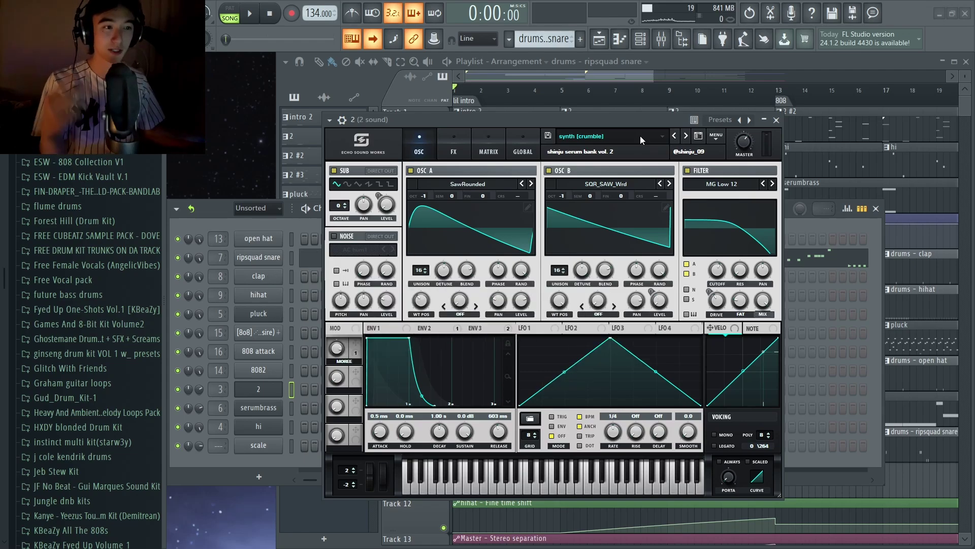
pyautogui.click(641, 137)
pyautogui.click(609, 132)
pyautogui.moveTo(620, 124); pyautogui.dragTo(601, 117)
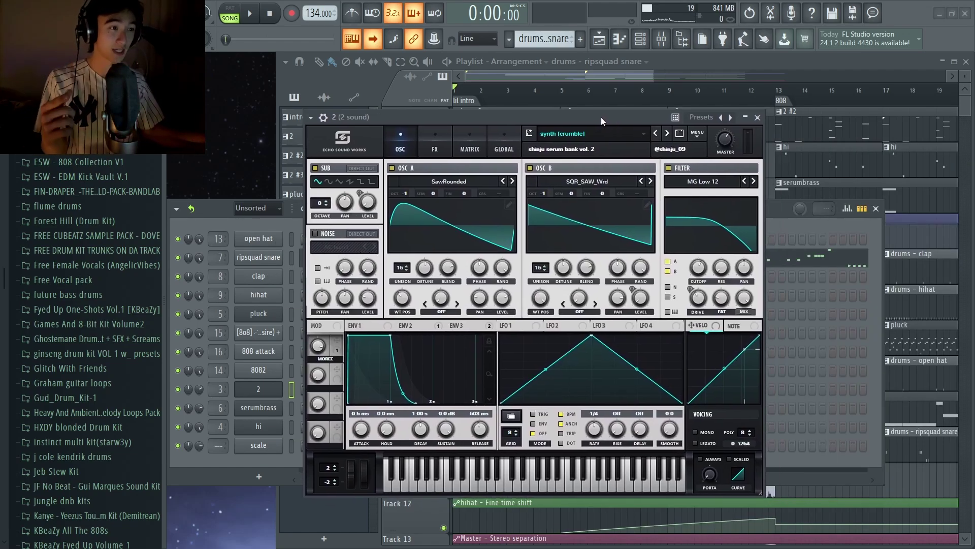
pyautogui.click(569, 133)
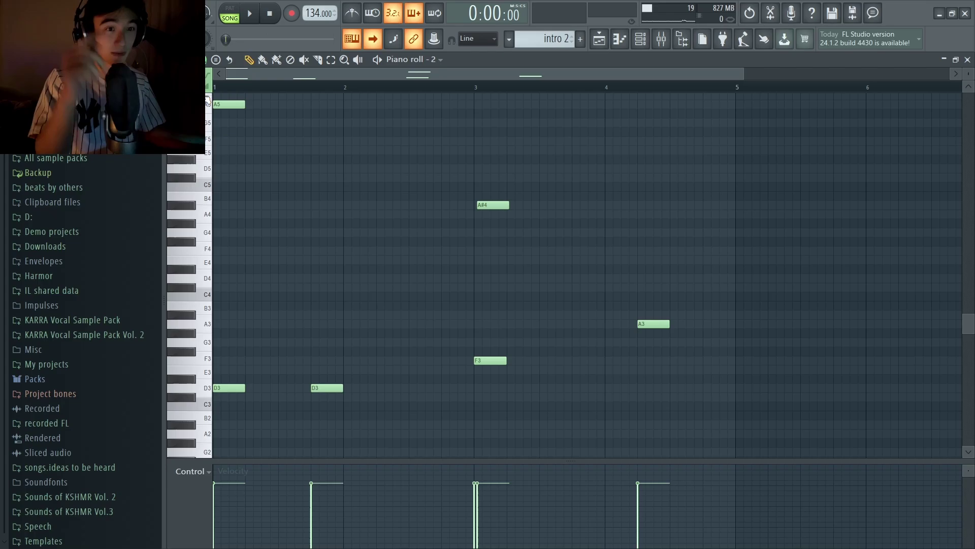
# Step: Play the melody, zoom into the opening bars, nudge the A5 note later, and replay
pyautogui.scroll(1, 280, 321)
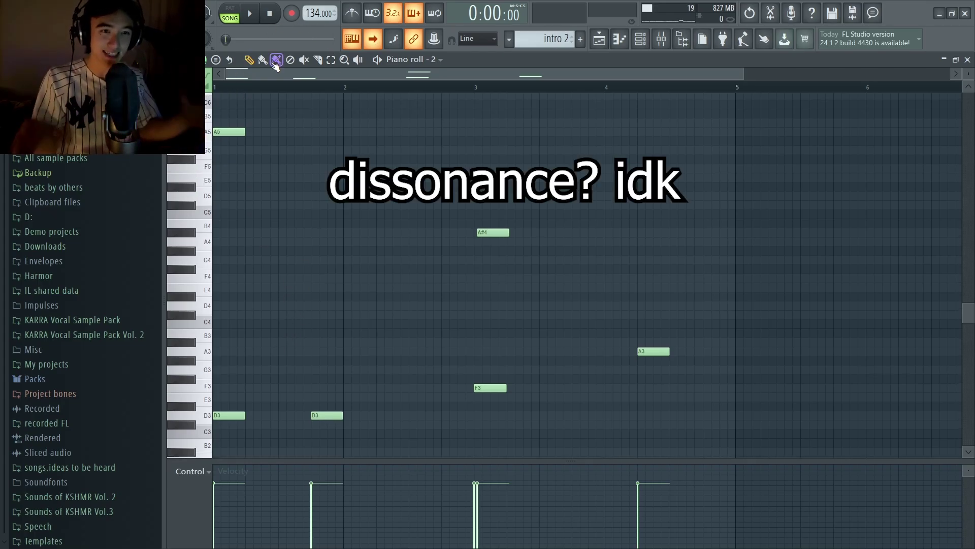
pyautogui.press('space')
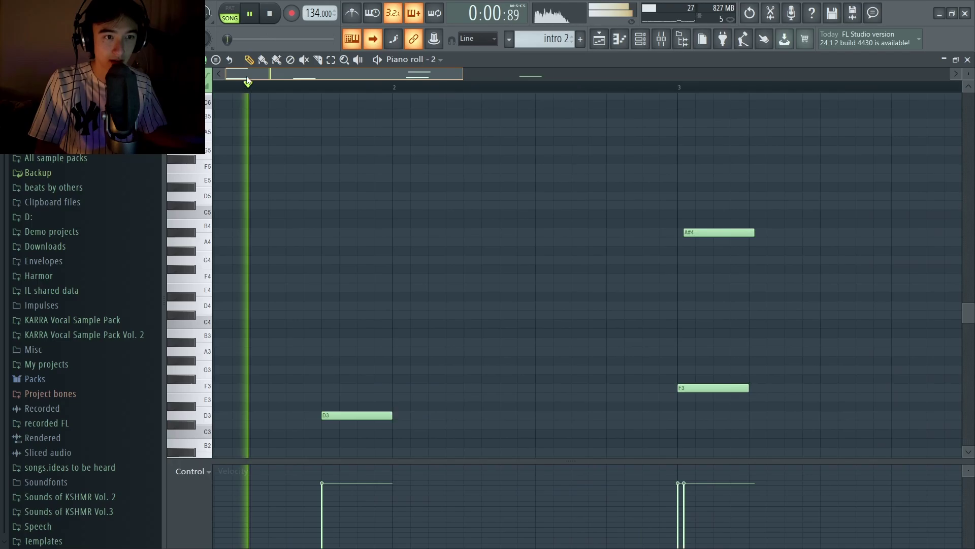
pyautogui.press('space')
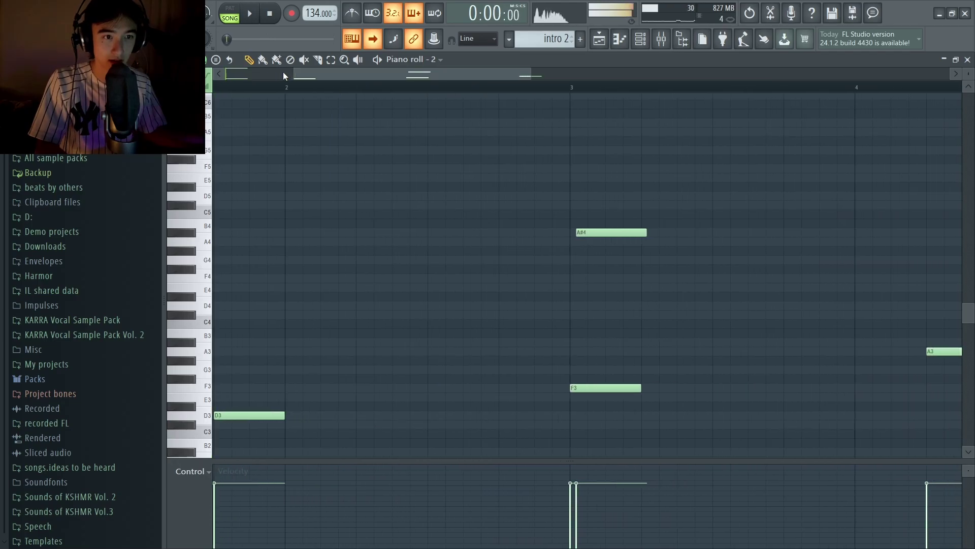
pyautogui.moveTo(282, 74); pyautogui.dragTo(307, 93)
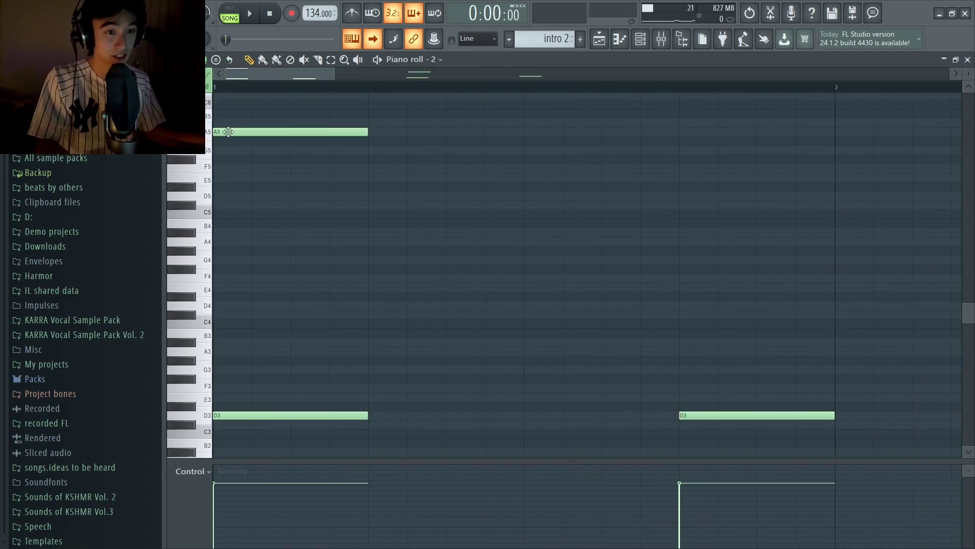
pyautogui.moveTo(230, 132); pyautogui.dragTo(248, 132)
pyautogui.moveTo(272, 74); pyautogui.dragTo(272, 51)
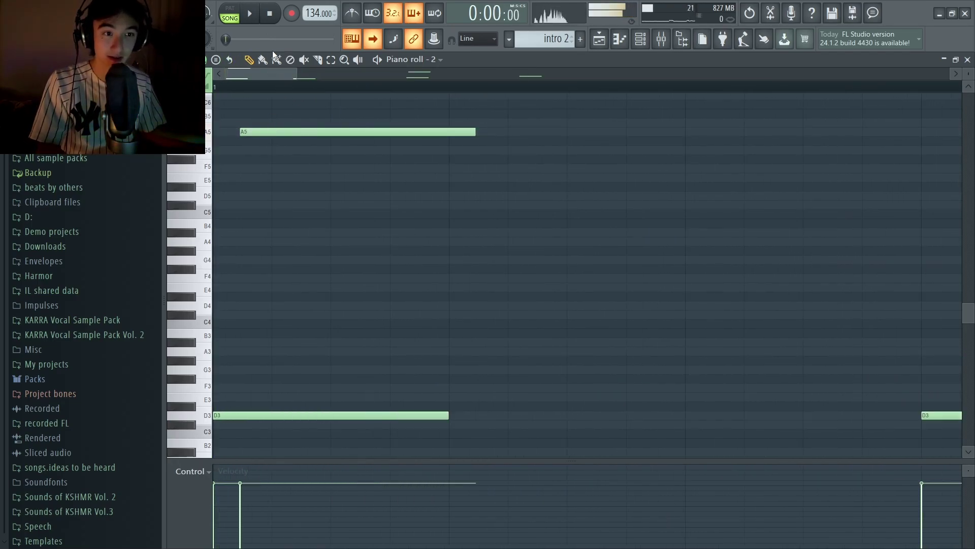
pyautogui.press('space')
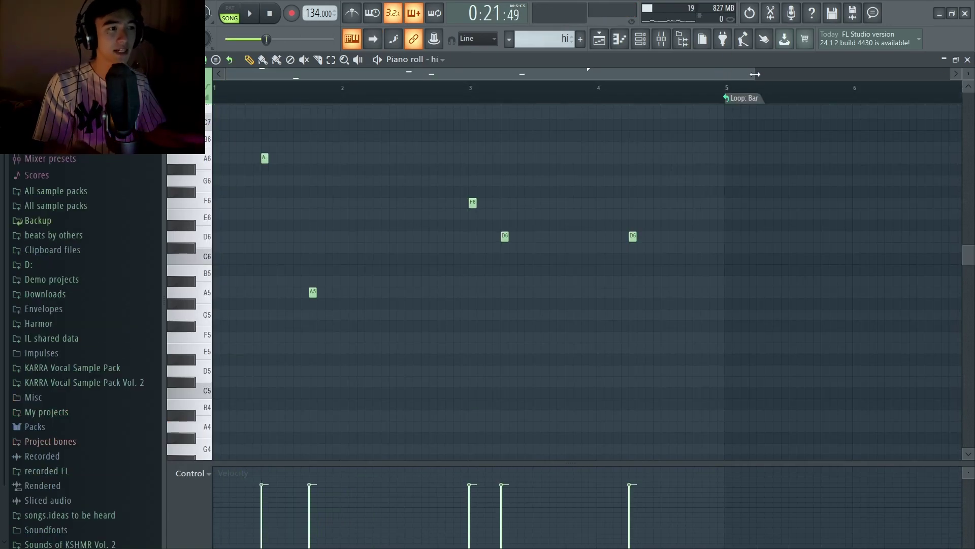
# Step: Play the hi pattern on its own and audition the Serum pluck (picnic) preset on the keyboard
pyautogui.moveTo(755, 75); pyautogui.dragTo(457, 75)
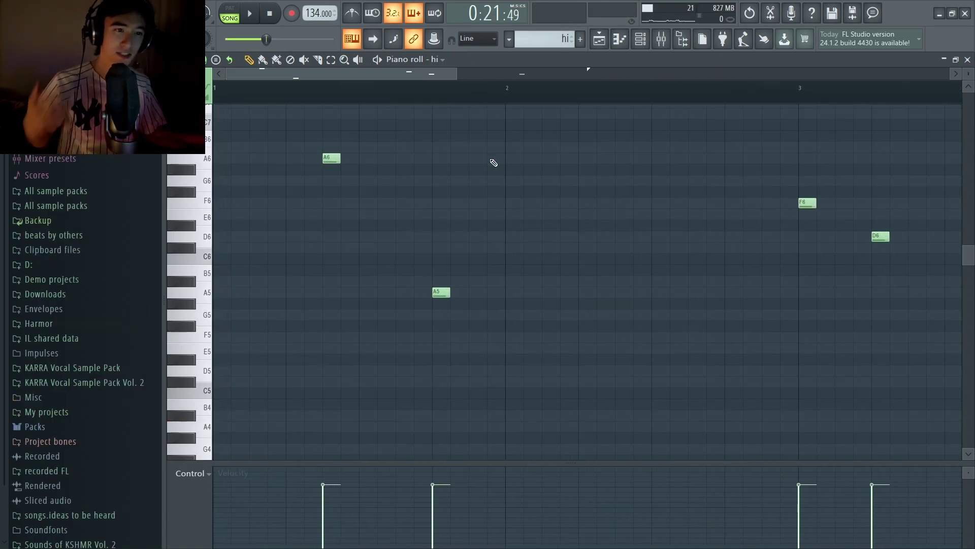
pyautogui.scroll(-3, 411, 96)
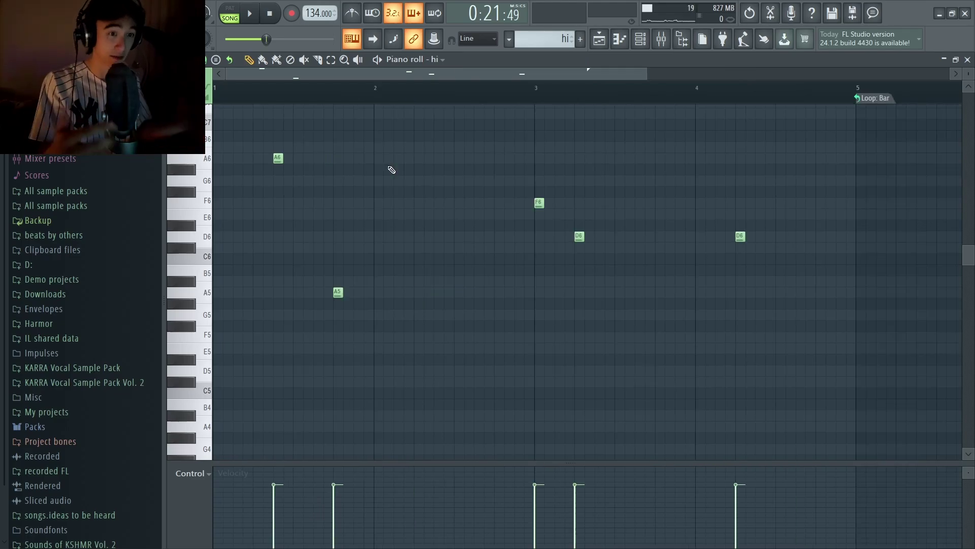
pyautogui.press('space')
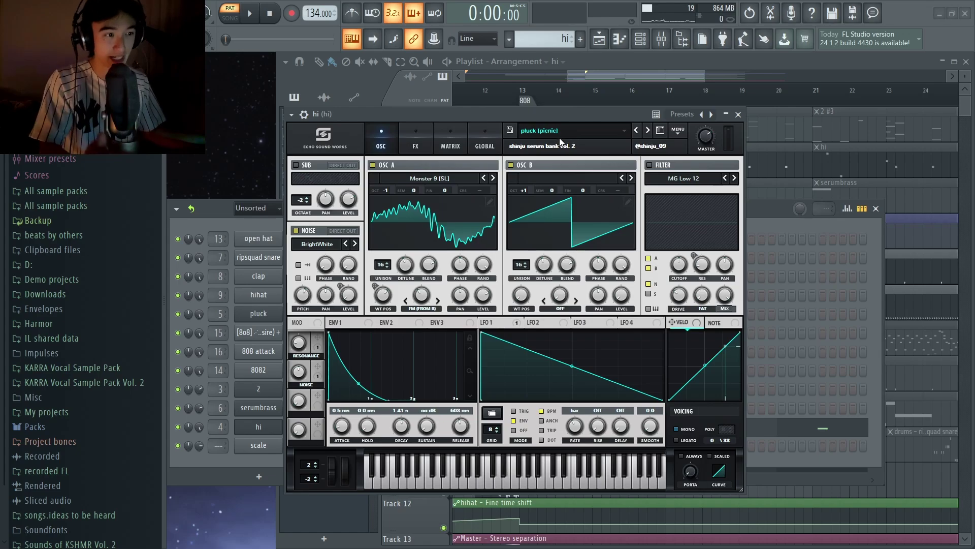
pyautogui.press('x')
pyautogui.press('c')
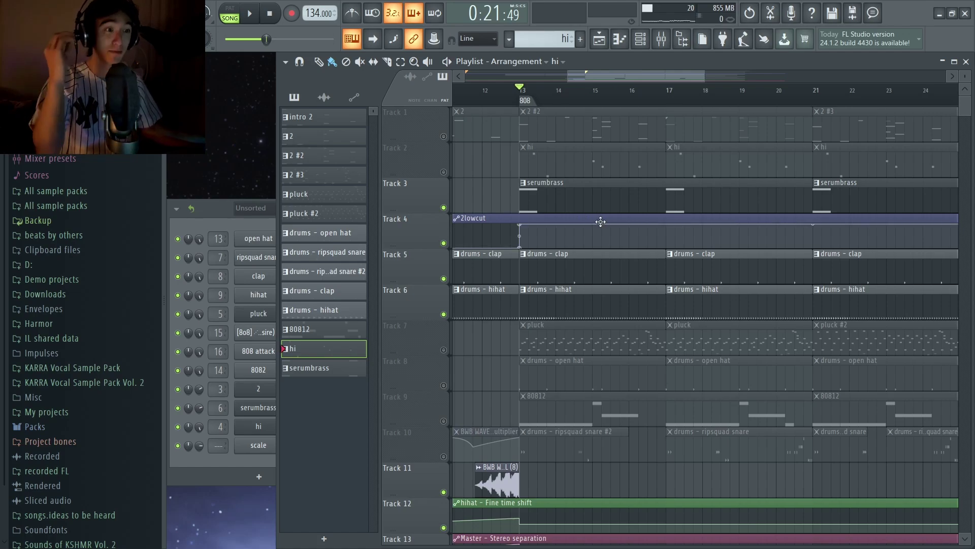
# Step: Open the serumbrass pattern's notes and play its A2/A3 chords, jumping to bar 5
pyautogui.doubleClick(588, 195)
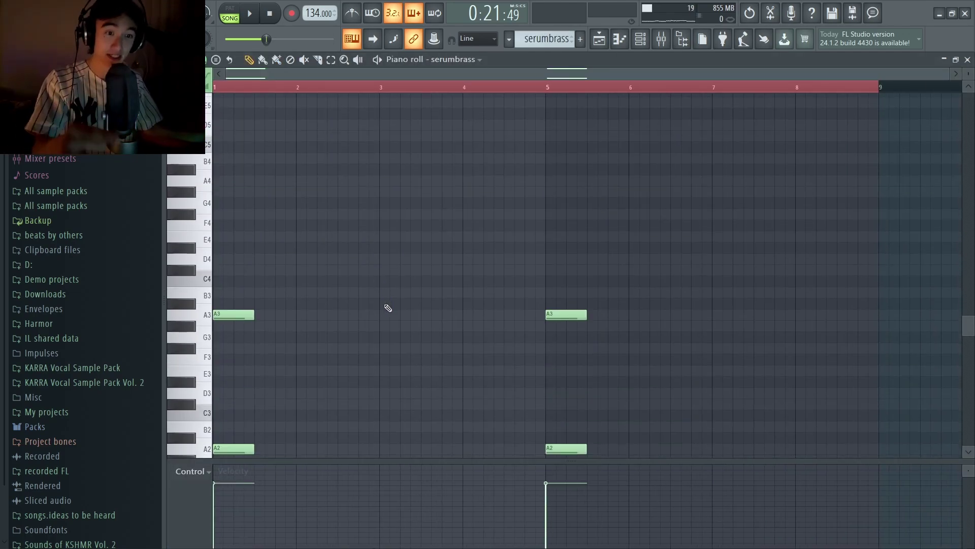
pyautogui.press('space')
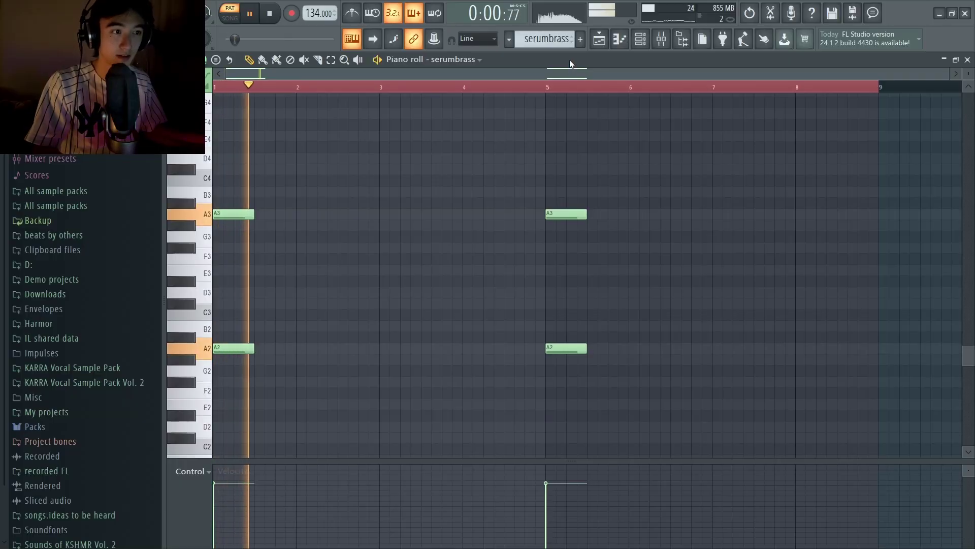
pyautogui.click(570, 69)
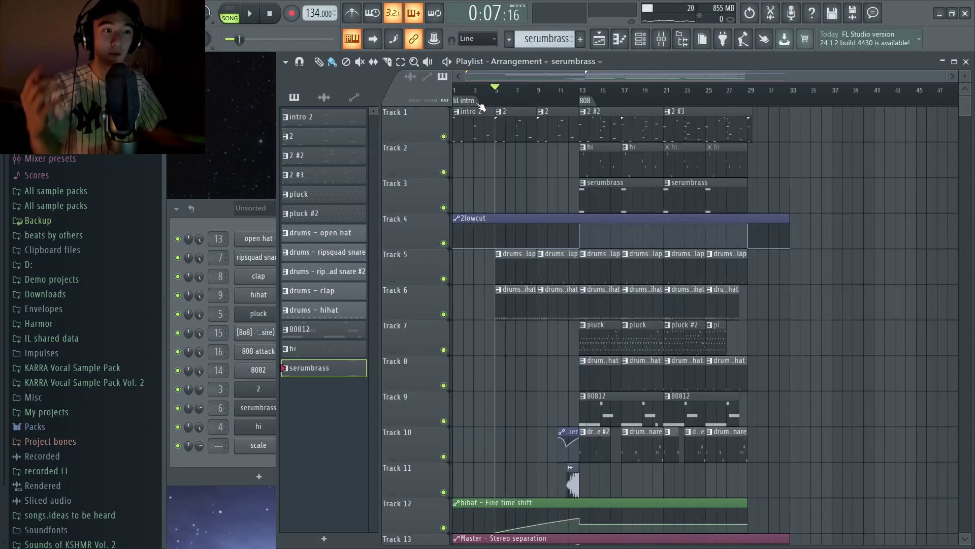
pyautogui.scroll(4, 481, 107)
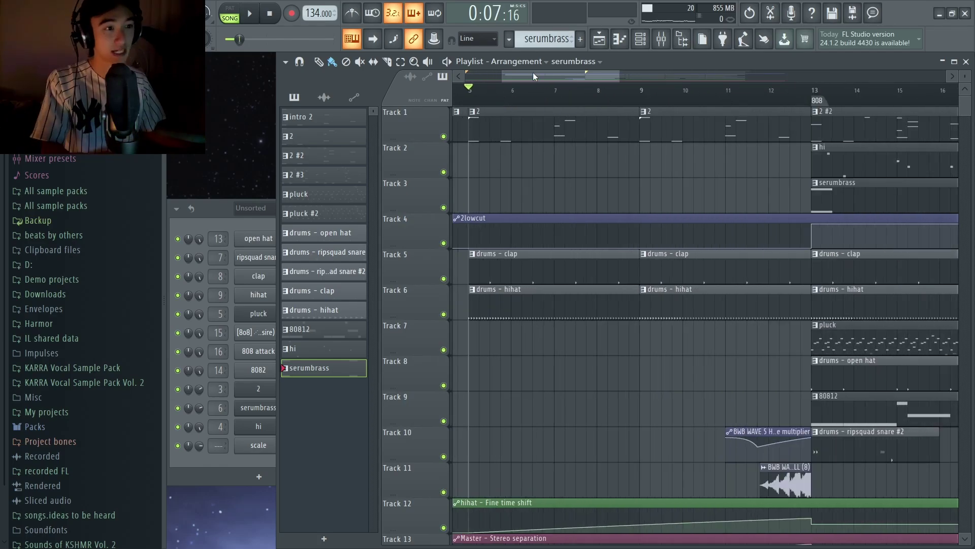
# Step: Play the hihat roll pattern, then inspect the hihat channel's sample and time settings
pyautogui.press('space')
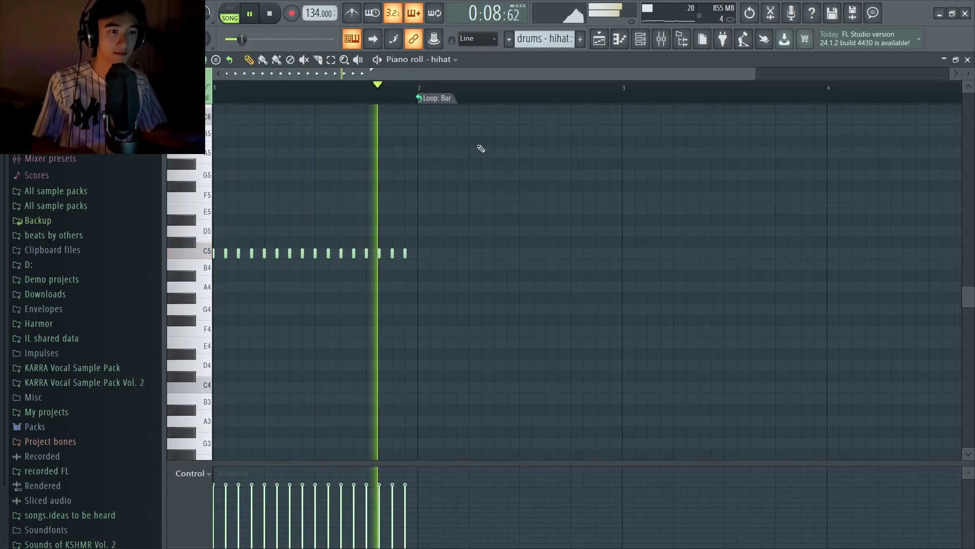
pyautogui.press('space')
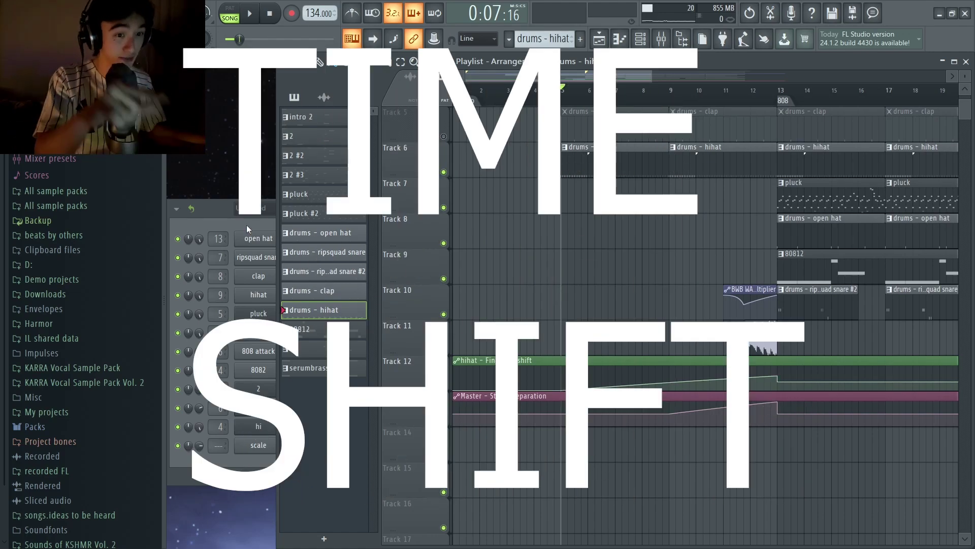
pyautogui.click(247, 229)
pyautogui.click(265, 295)
pyautogui.moveTo(531, 160); pyautogui.dragTo(505, 157)
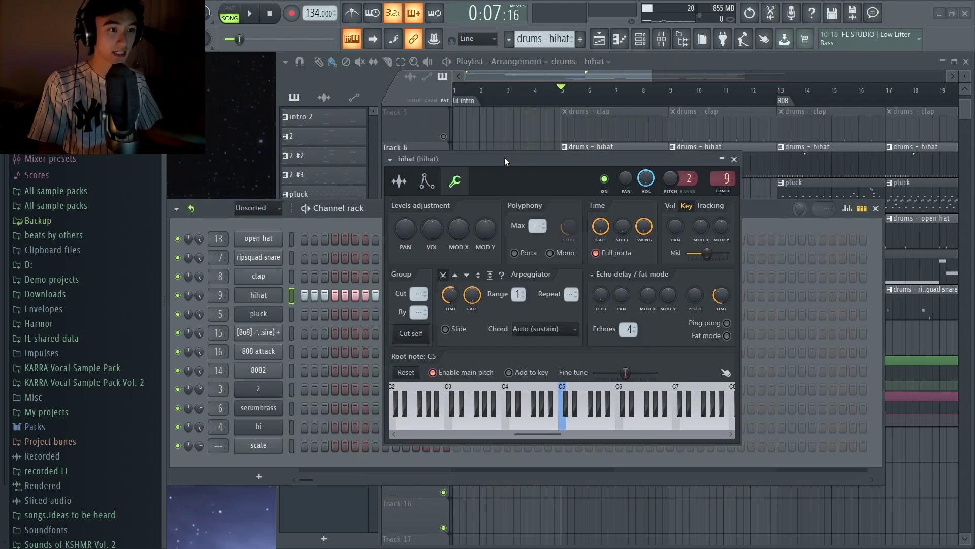
pyautogui.click(397, 180)
pyautogui.click(450, 181)
pyautogui.moveTo(581, 157); pyautogui.dragTo(545, 155)
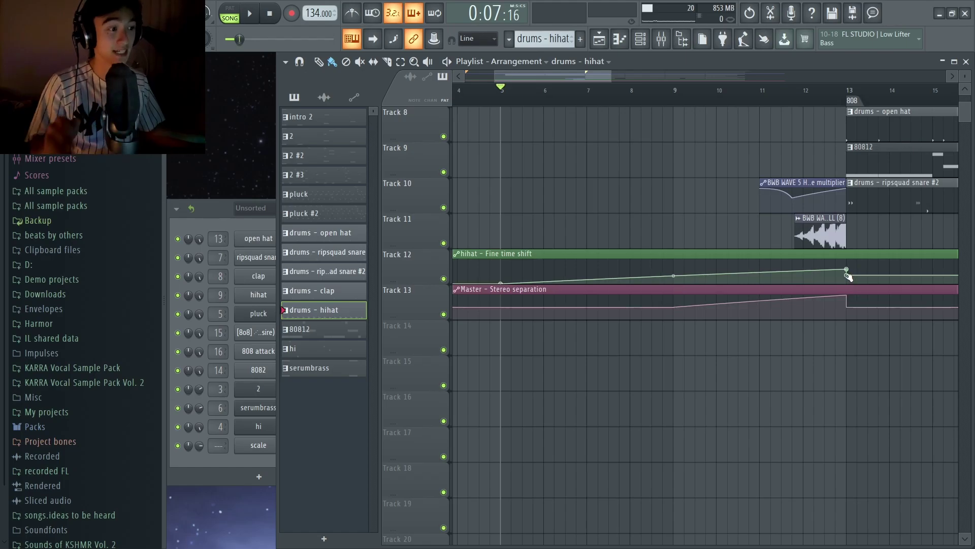
# Step: Play the arrangement from bar 9, jump to bar 13, then replay the bar 12 lead-in
pyautogui.scroll(3, 747, 209)
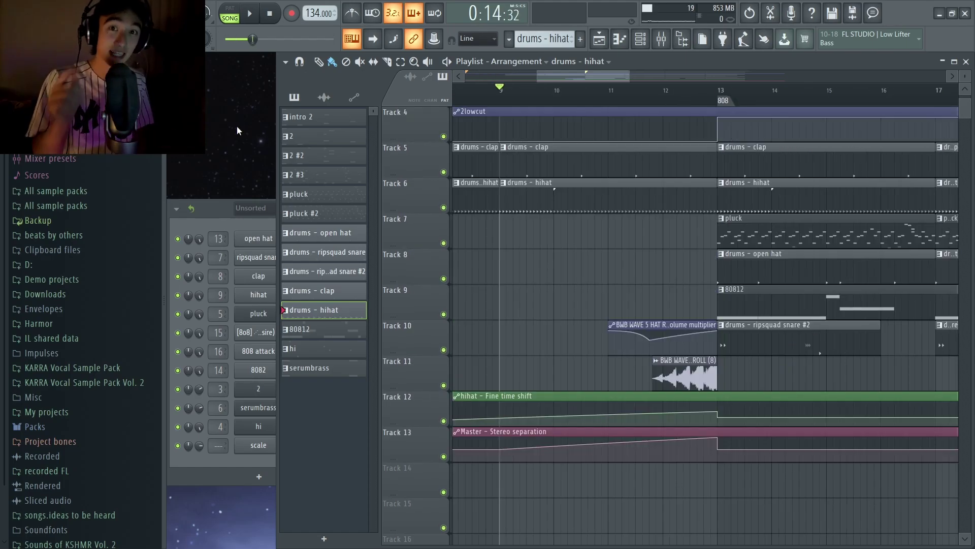
pyautogui.press('space')
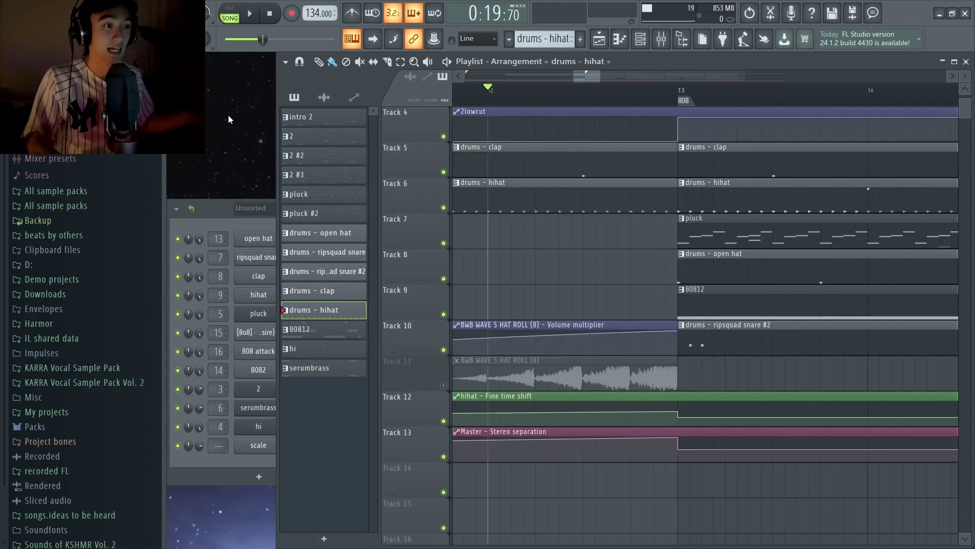
pyautogui.click(676, 90)
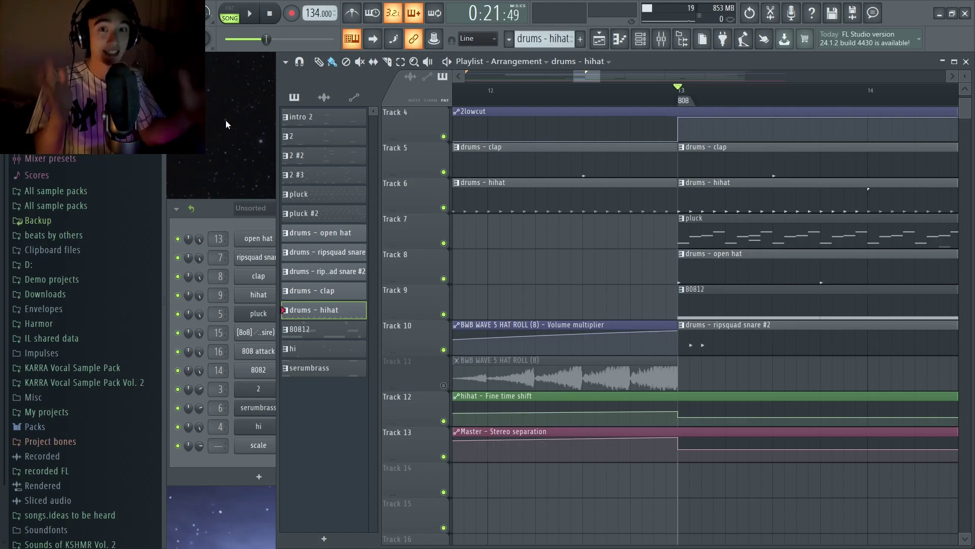
pyautogui.press('space')
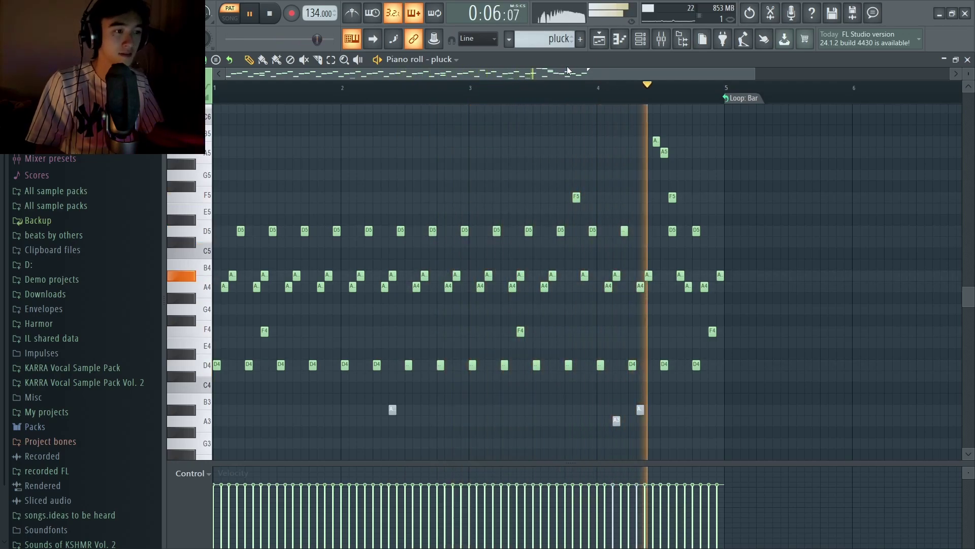
# Step: Stop the pluck pattern playback in the piano roll
pyautogui.press('space')
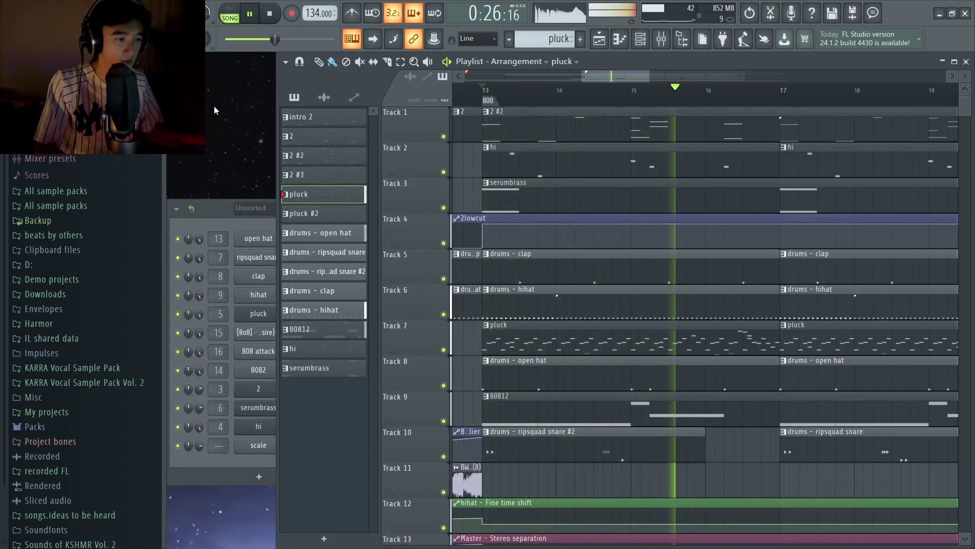
# Step: Stop playback and solo Track 9 holding the 80812 808 pattern
pyautogui.press('space')
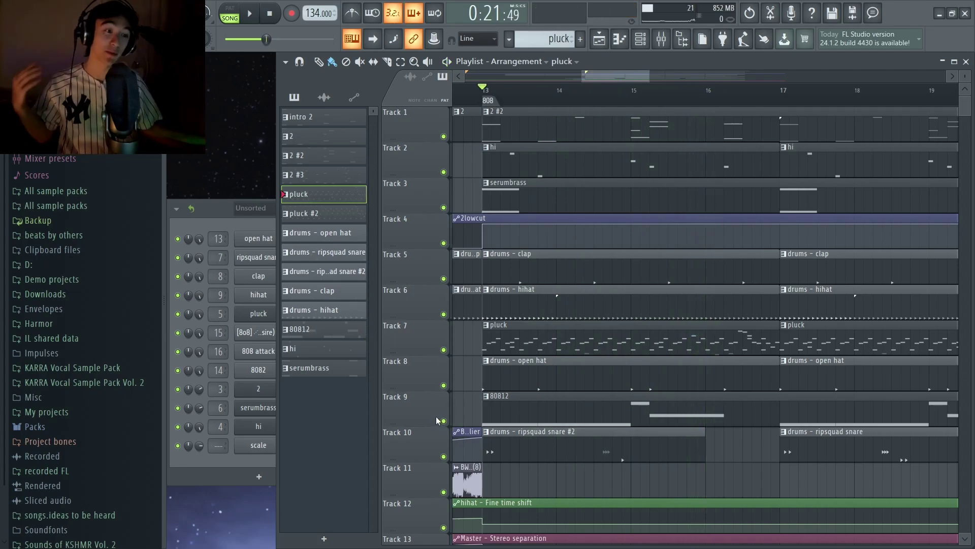
pyautogui.rightClick(444, 421)
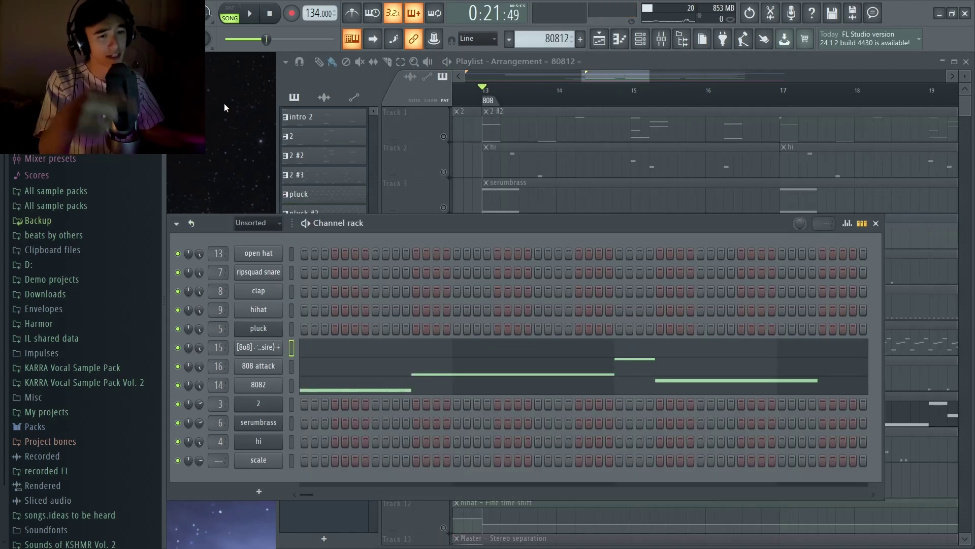
# Step: Open the 8082 channel's D5/F5 notes in the piano roll, play the pattern alone, then stop
pyautogui.click(259, 385)
pyautogui.moveTo(367, 157); pyautogui.dragTo(575, 128)
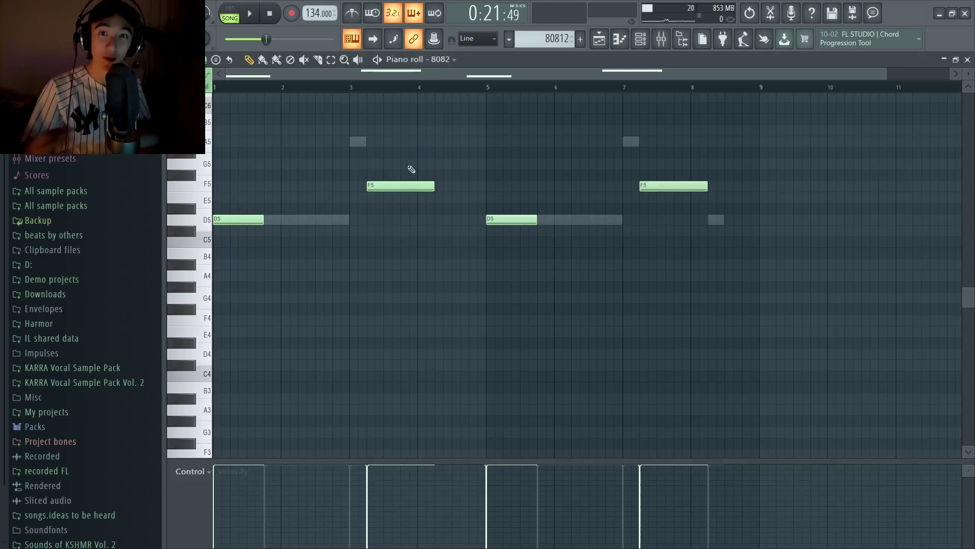
pyautogui.scroll(3, 681, 142)
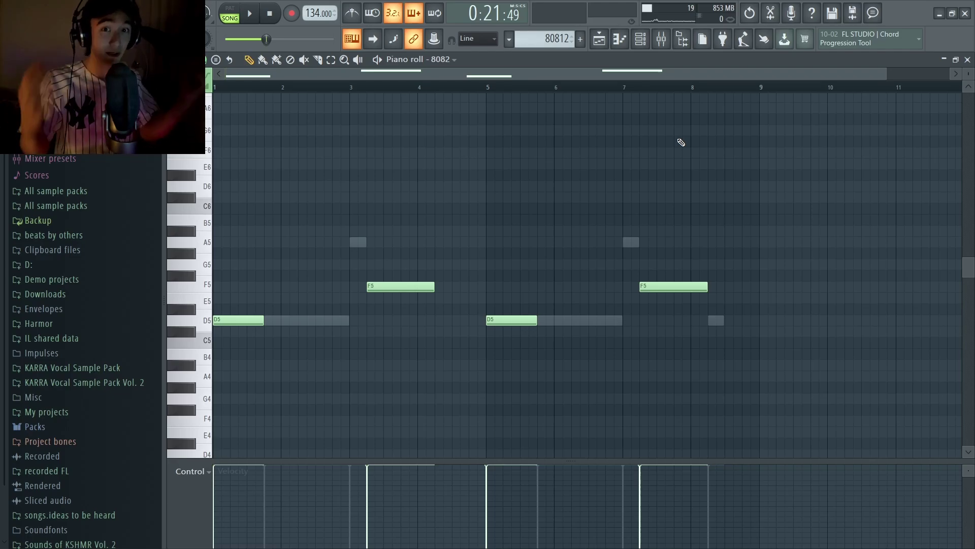
pyautogui.press('space')
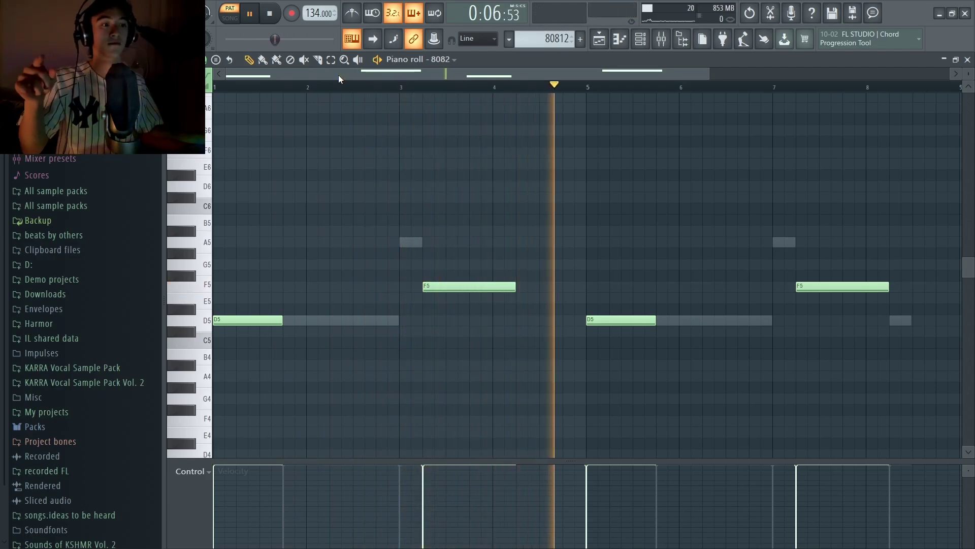
pyautogui.press('space')
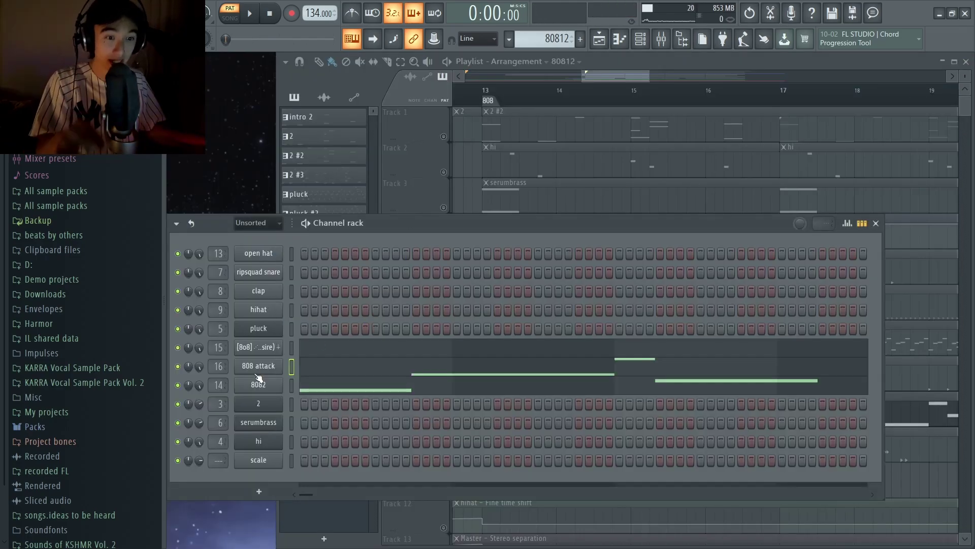
# Step: View the 8082 808's volume envelope in its sampler settings and preview its sound
pyautogui.click(258, 384)
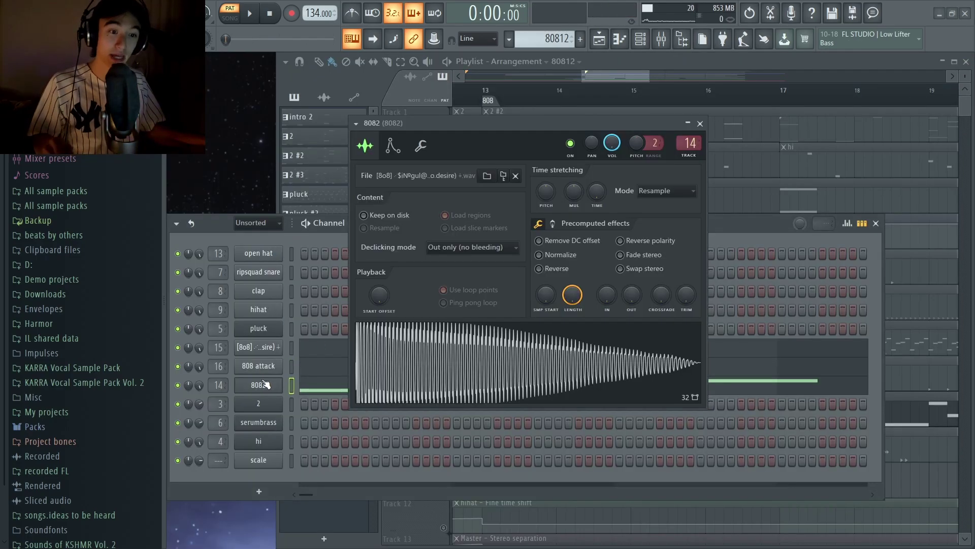
pyautogui.click(420, 146)
pyautogui.click(393, 146)
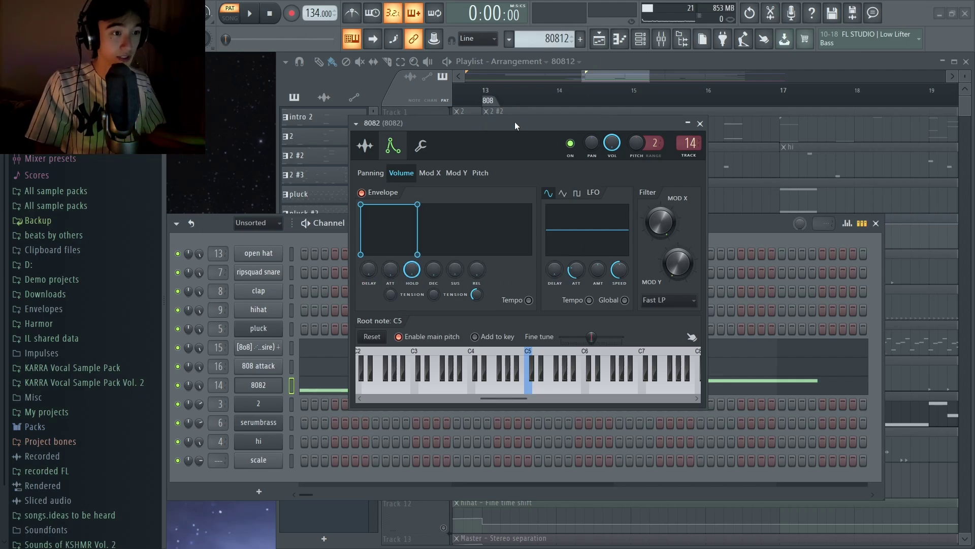
pyautogui.moveTo(514, 125); pyautogui.dragTo(480, 135)
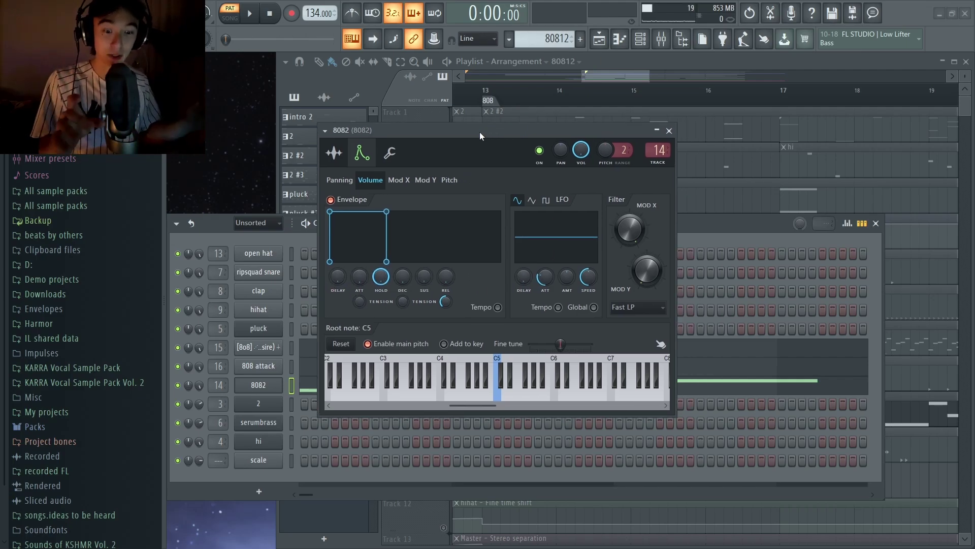
pyautogui.press('e')
pyautogui.press('e')
pyautogui.press('F7')
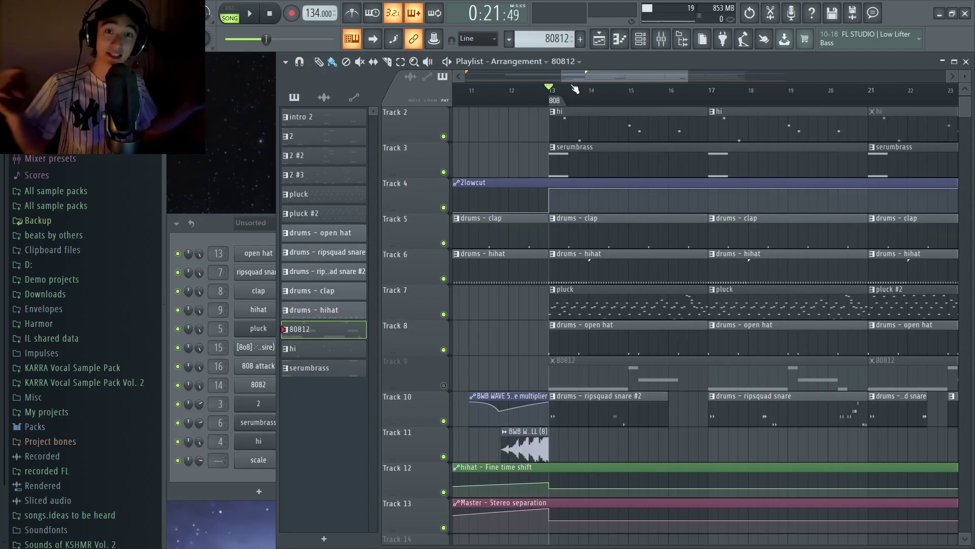
# Step: Play the song with the open hat and 808 tracks soloed, then unmute Track 1
pyautogui.scroll(4, 574, 92)
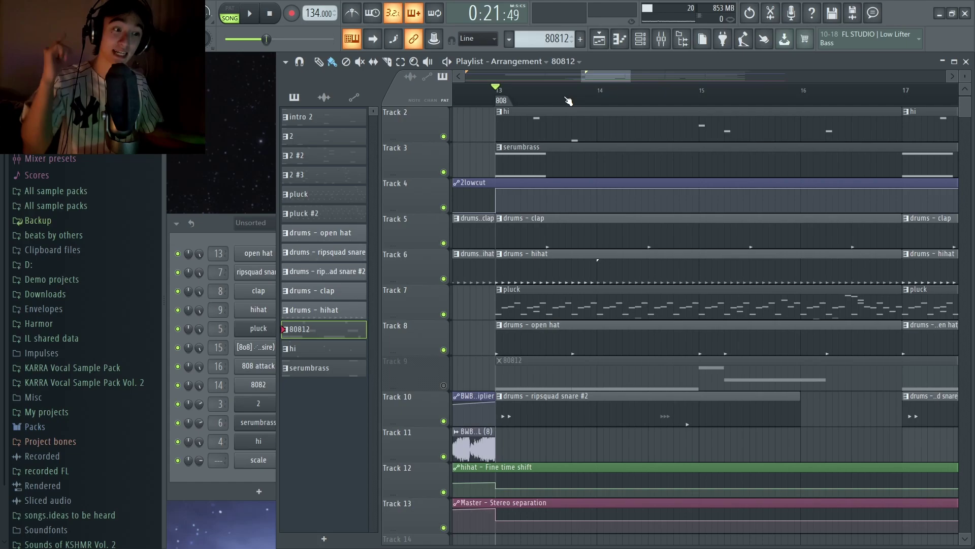
pyautogui.scroll(-1, 561, 98)
pyautogui.press('space')
pyautogui.rightClick(444, 385)
pyautogui.click(443, 350)
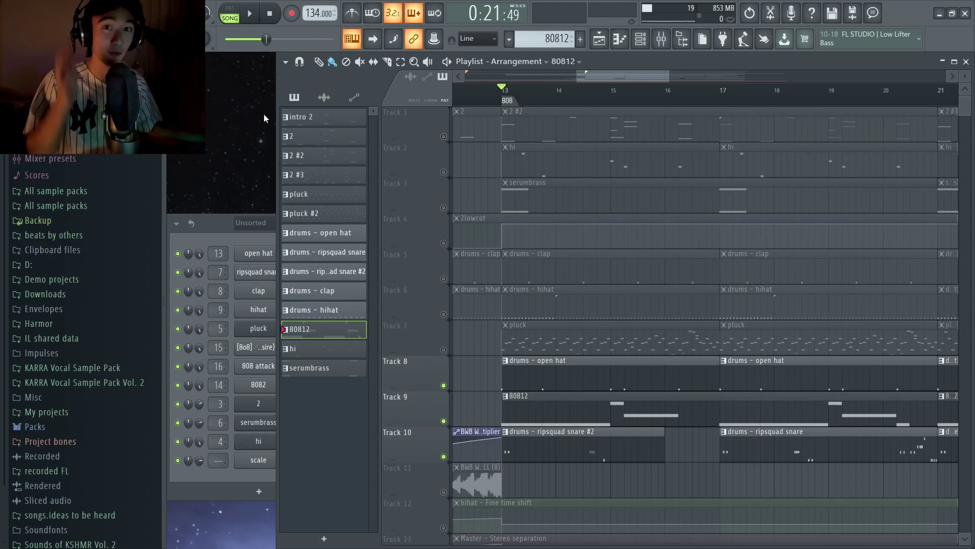
pyautogui.click(444, 137)
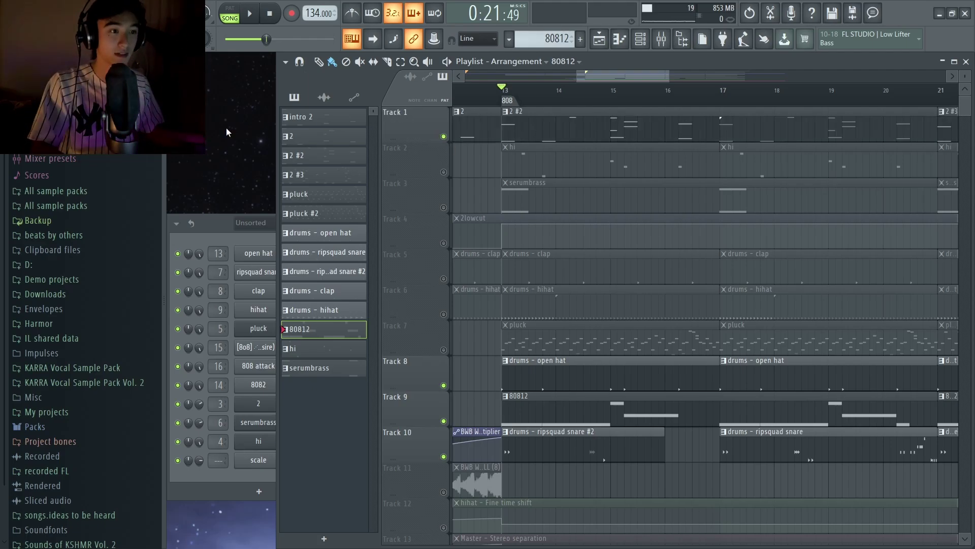
# Step: Play from bar 13 with Track 10's snare muted, then replay with the snare soloed
pyautogui.press('space')
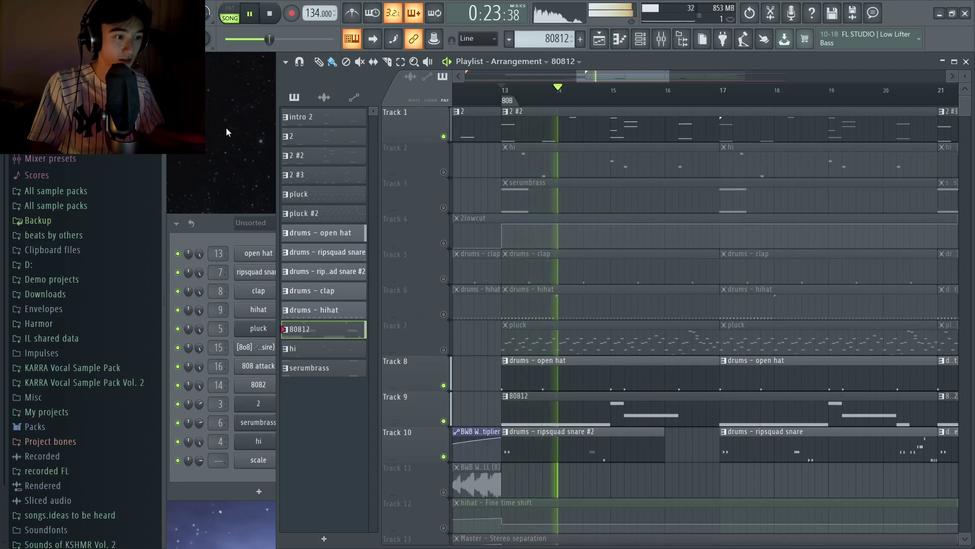
pyautogui.click(444, 456)
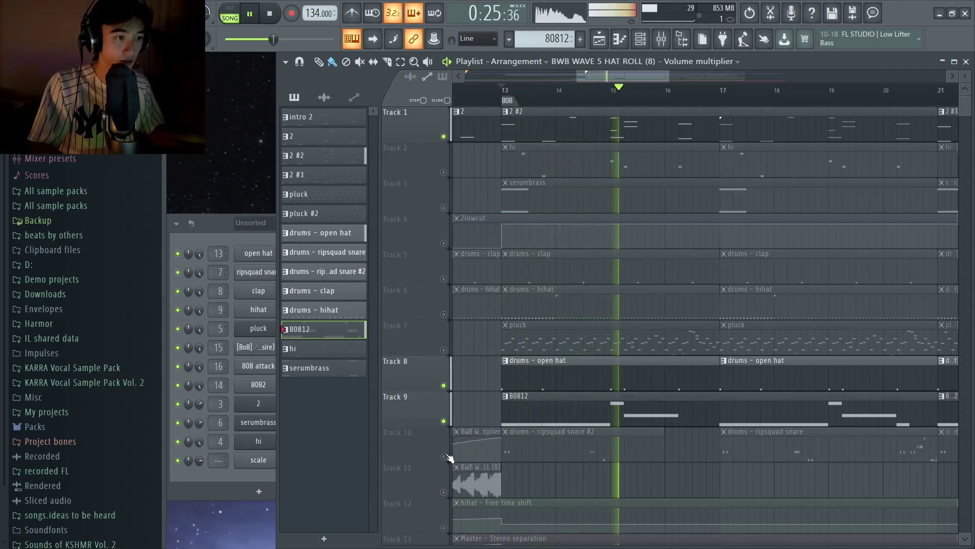
pyautogui.press('space')
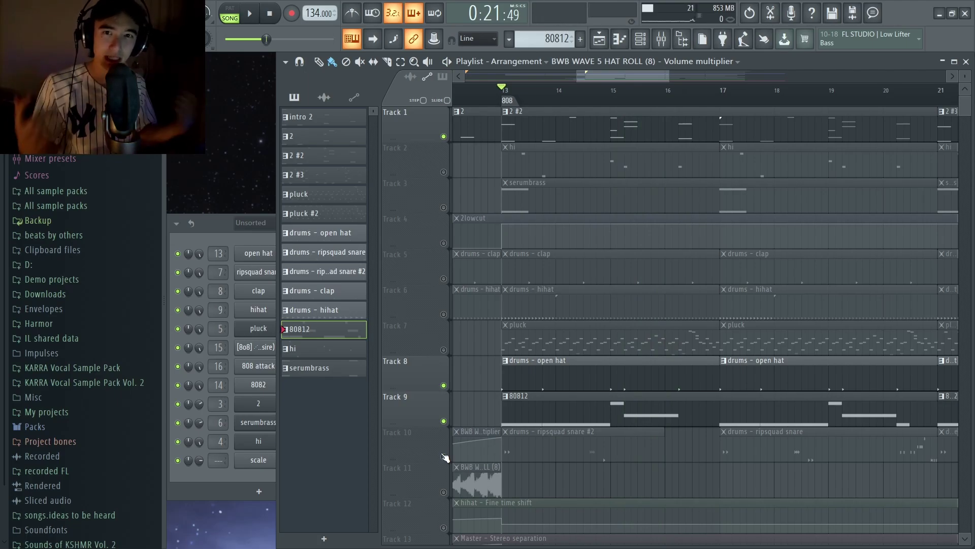
pyautogui.rightClick(444, 456)
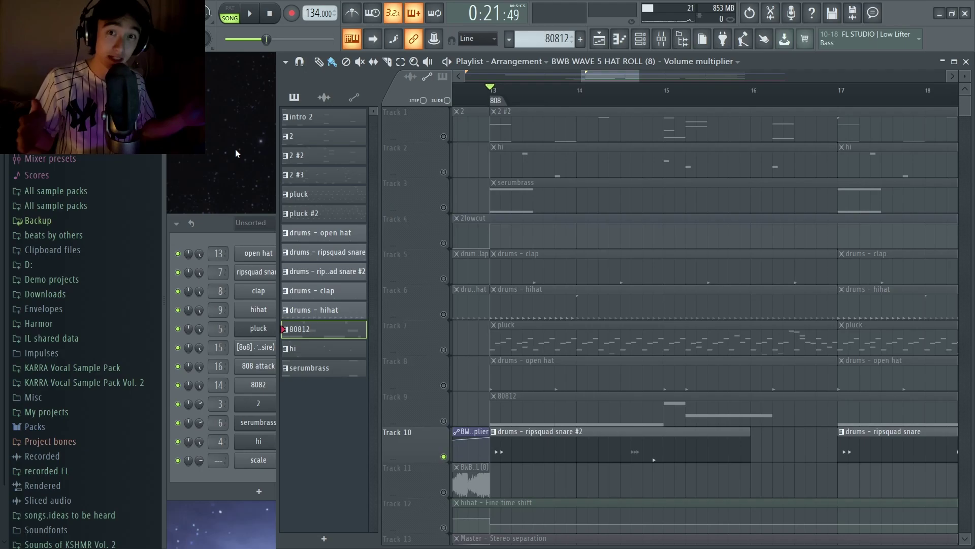
pyautogui.press('space')
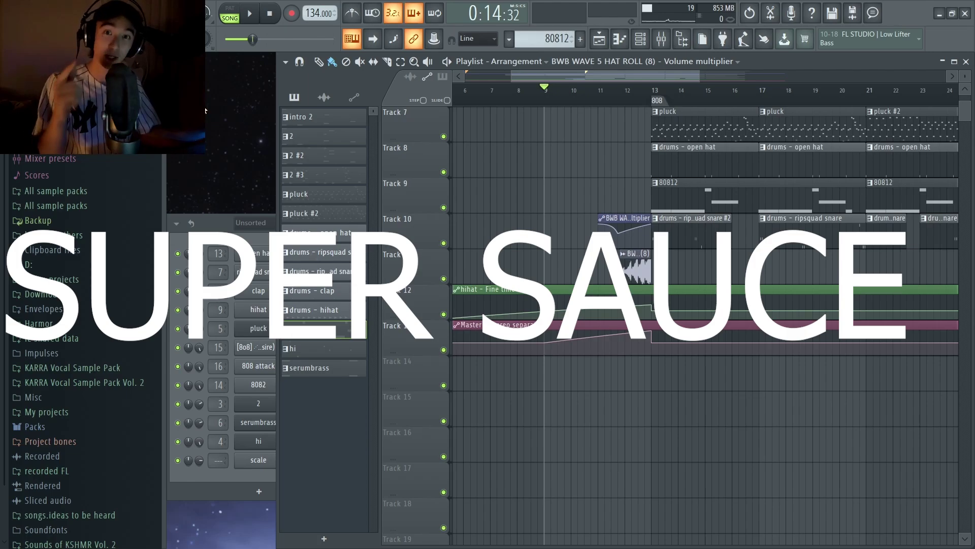
pyautogui.click(440, 312)
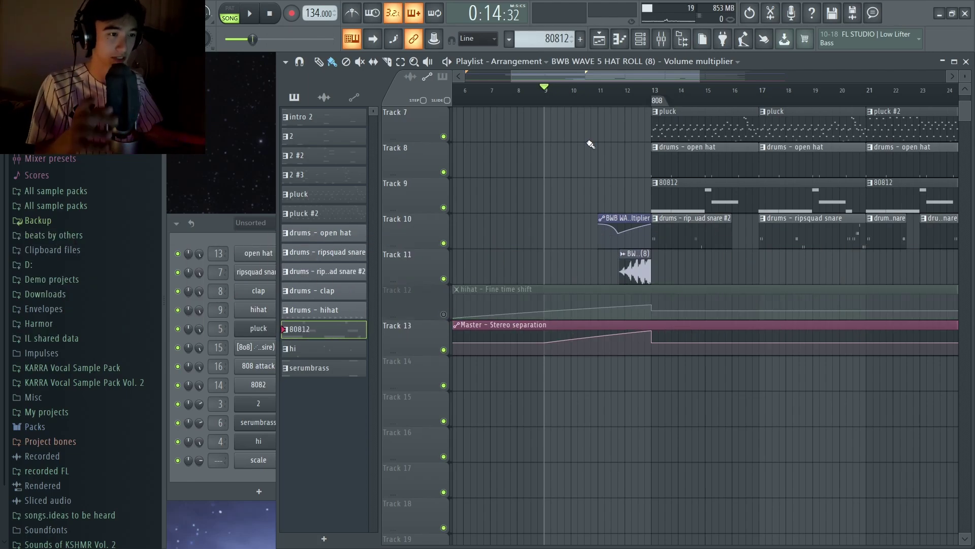
pyautogui.scroll(3, 583, 110)
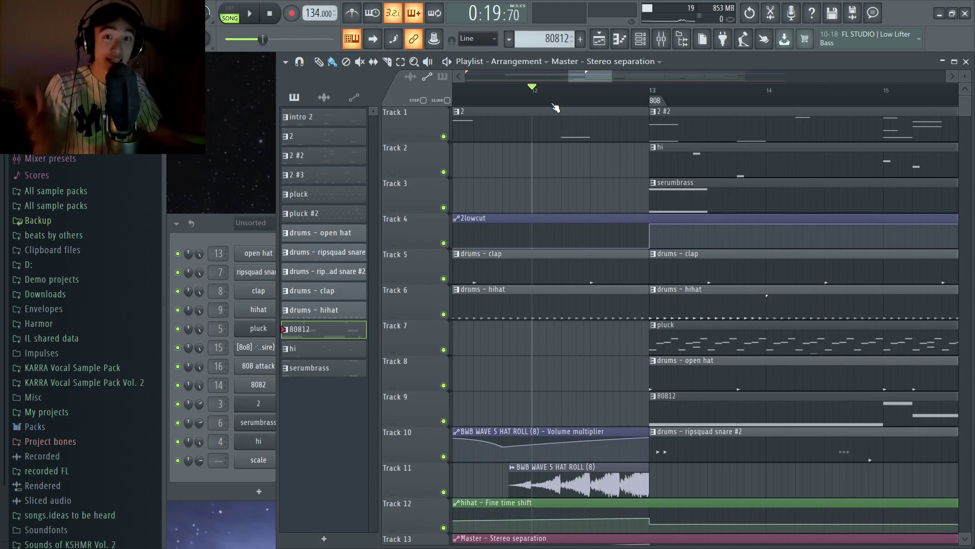
# Step: Preview the reversed hat roll sample, then its unreversed BWB WAVE 5 HAT ROLL (8) #2 copy
pyautogui.scroll(-3, 623, 280)
pyautogui.doubleClick(579, 376)
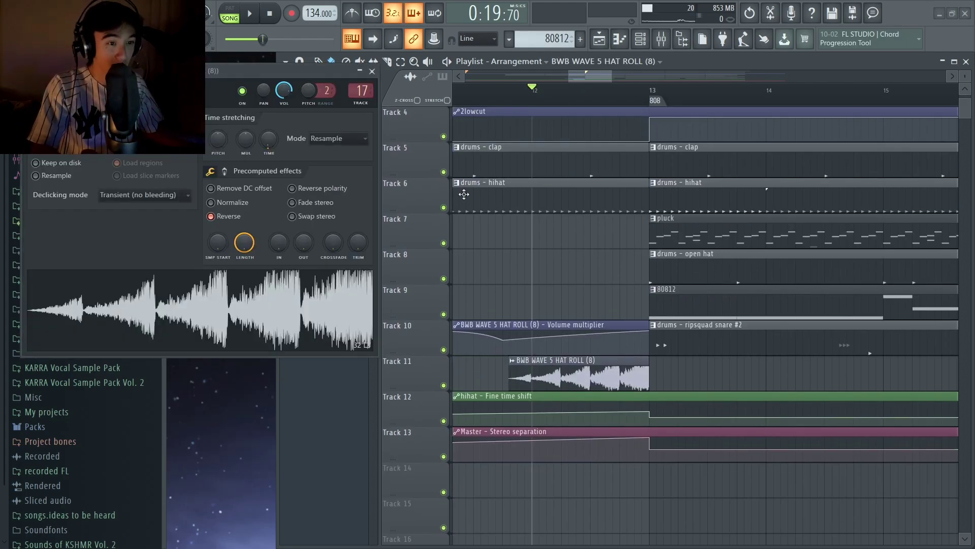
pyautogui.moveTo(278, 75); pyautogui.dragTo(368, 80)
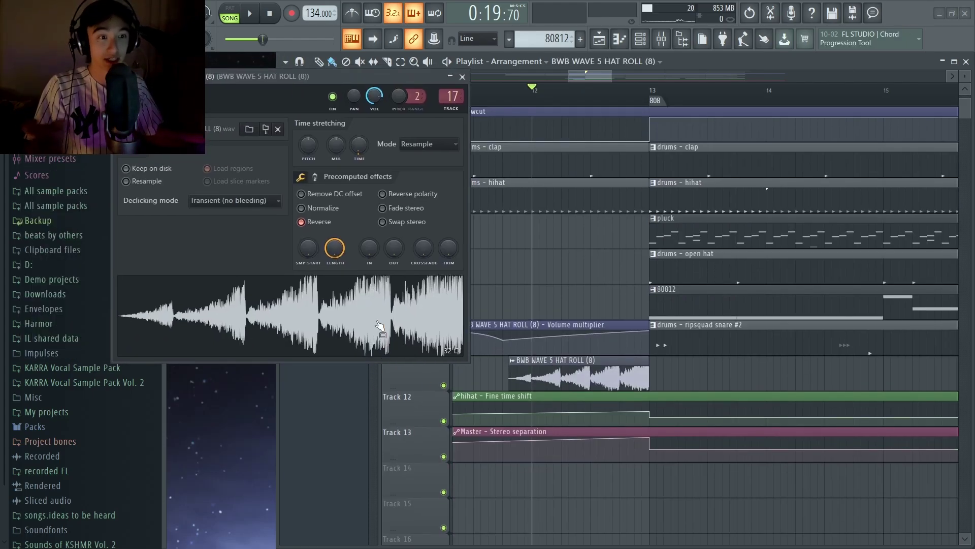
pyautogui.click(389, 313)
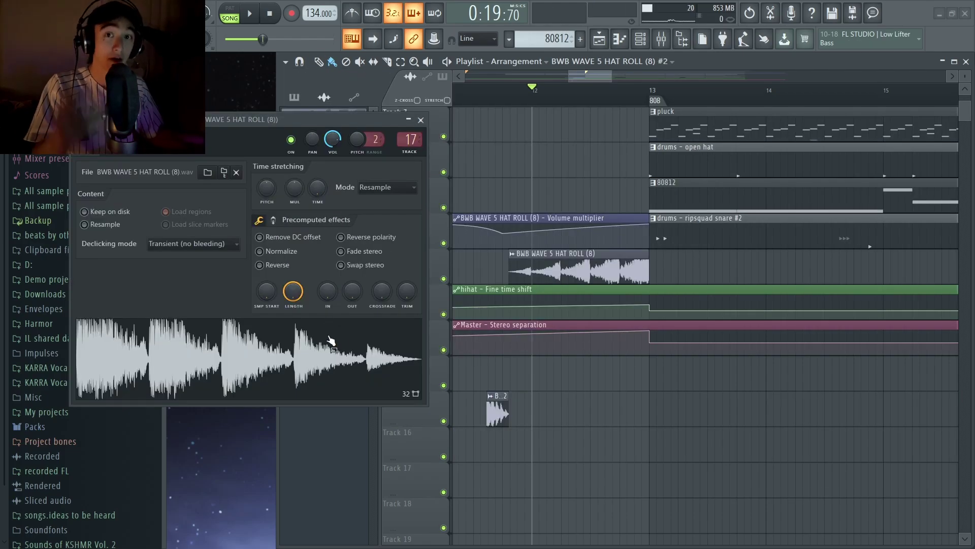
pyautogui.click(336, 361)
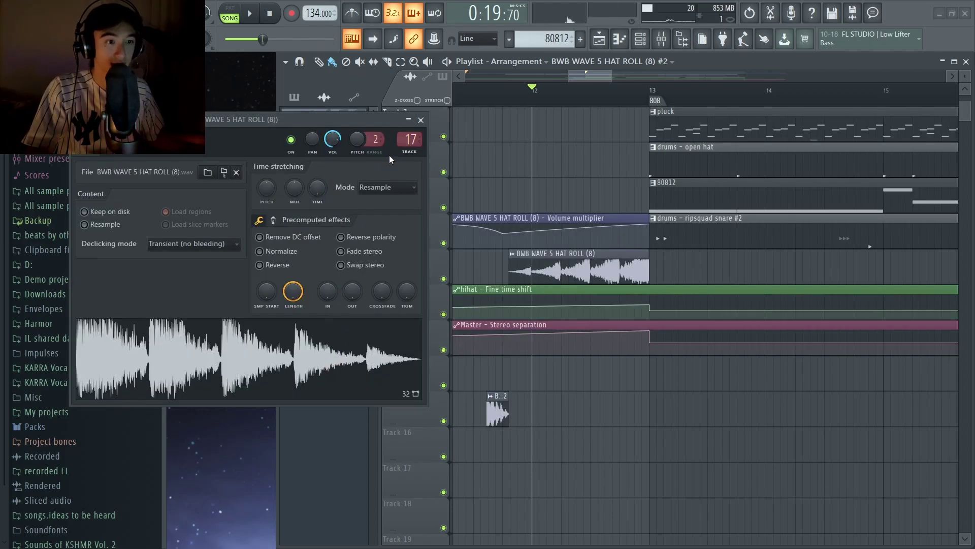